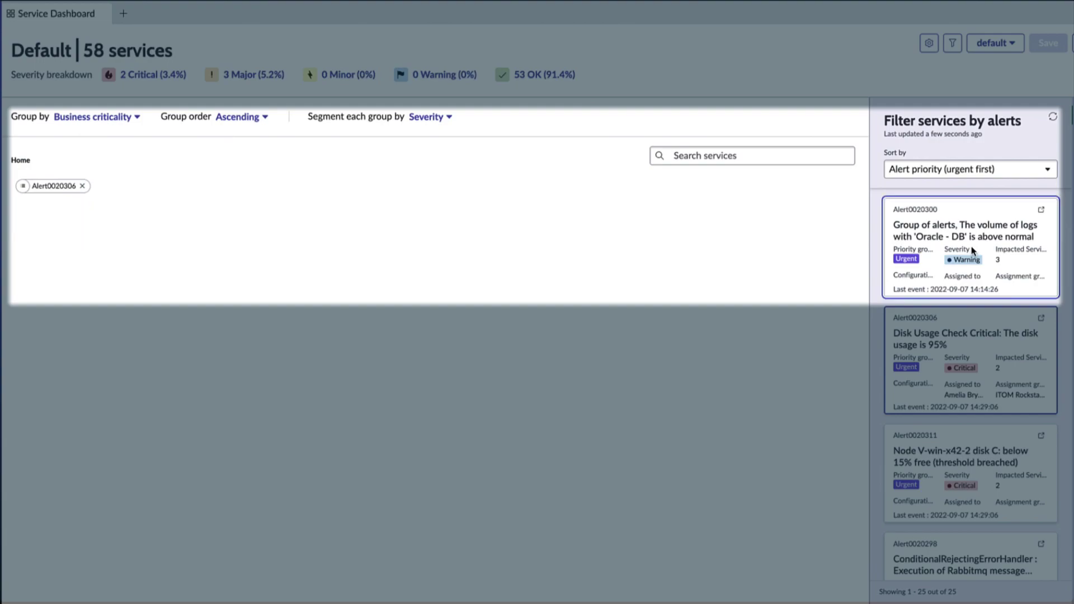
Open Alert0020203, the Order Status service's Oracle DB log-volume anomaly at 3720 events per minute
click(972, 251)
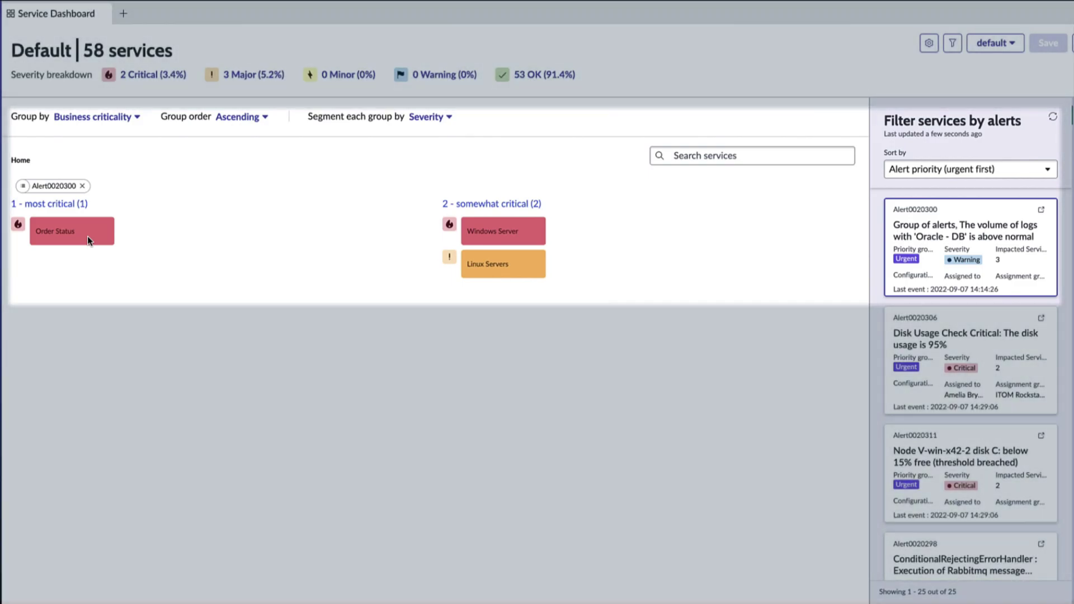
click(87, 236)
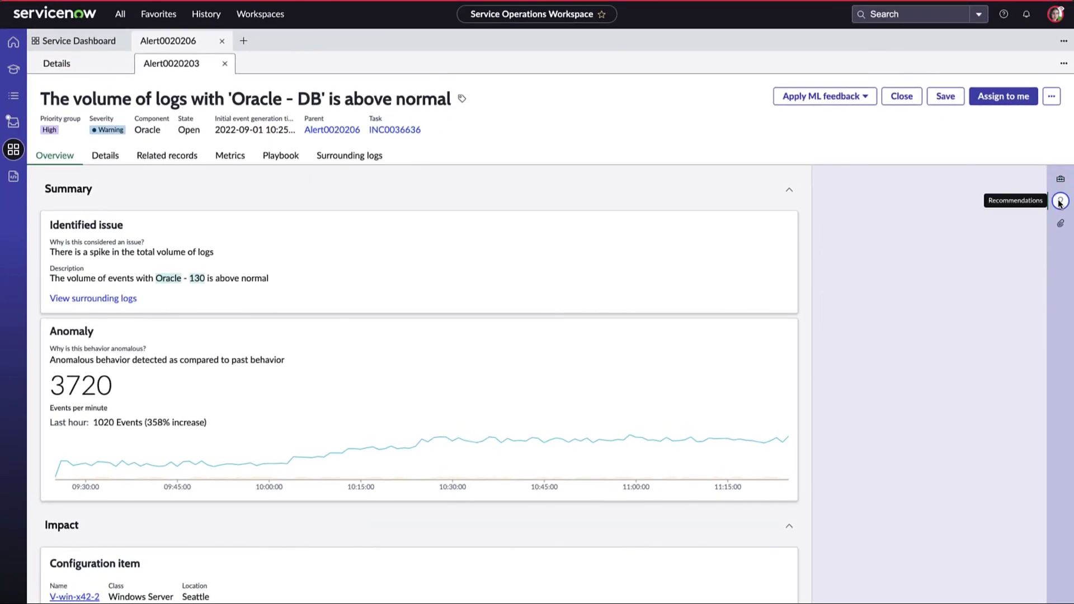
Show Alert0020203's recommendations and briefly read the 'Volume of logs above normal' article
click(1061, 203)
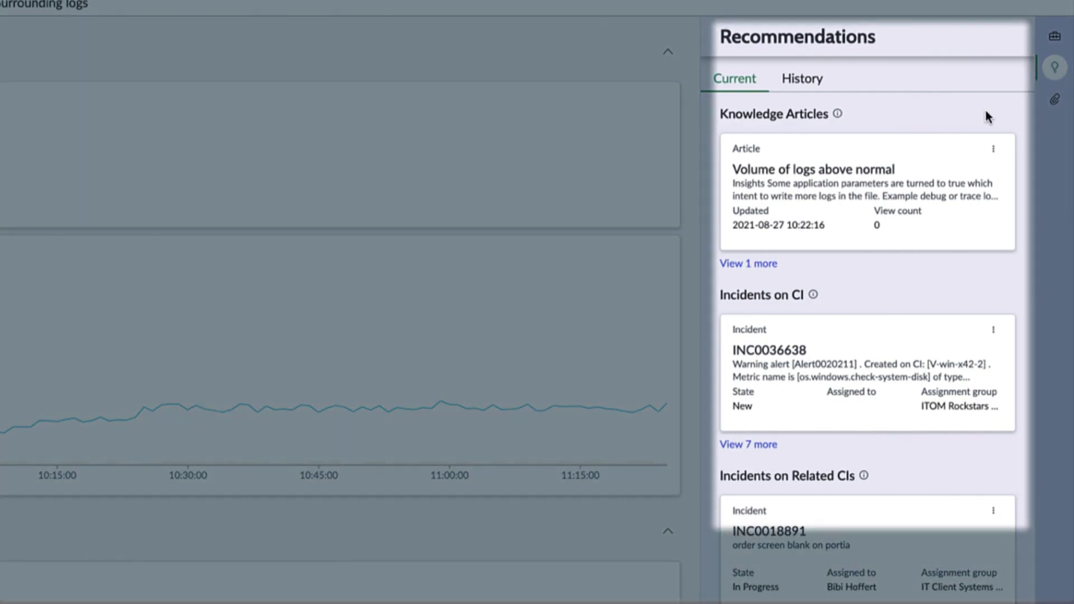
click(870, 197)
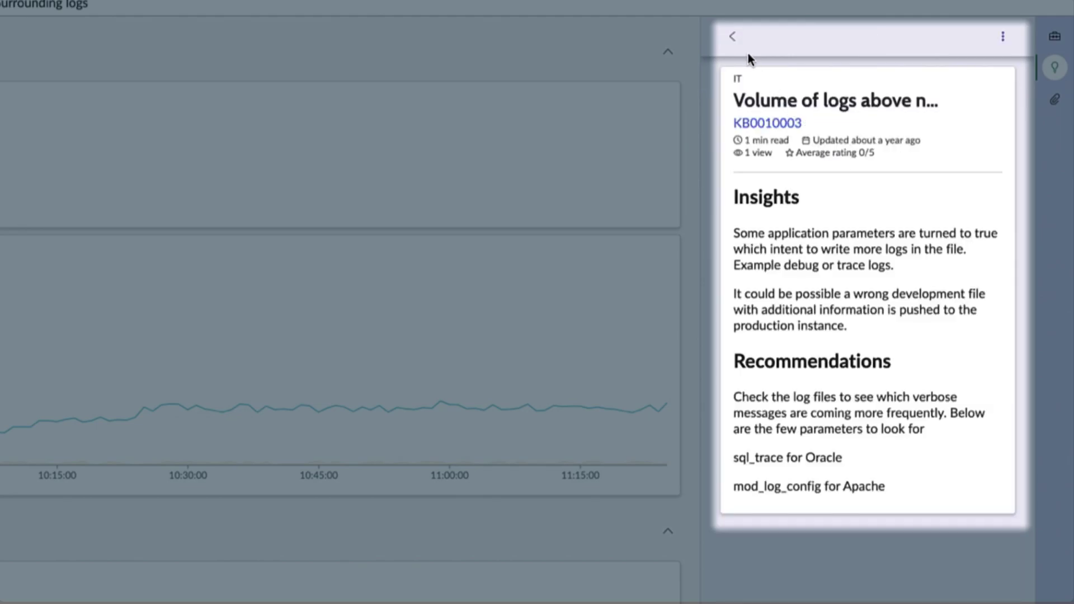
click(734, 38)
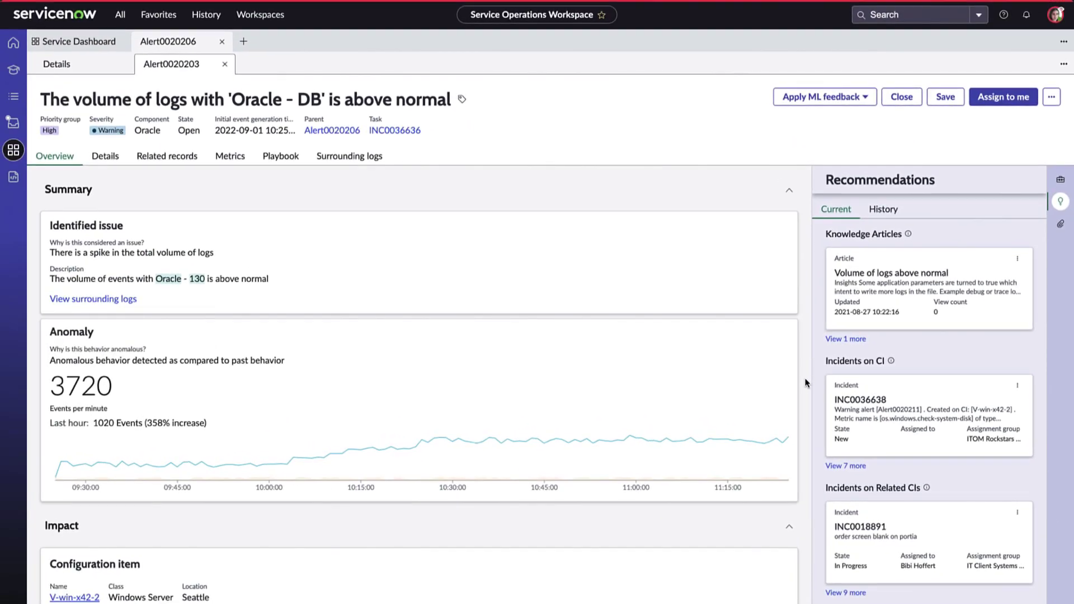
scroll(808, 384, down, 10)
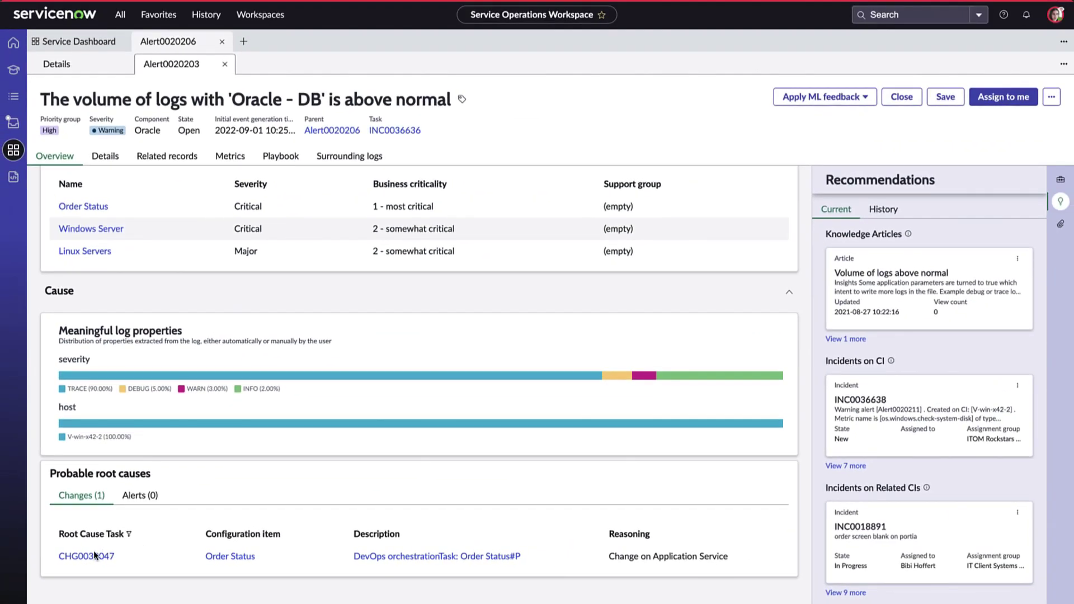
Open change CHG0030047 and inspect its timeline's alert and Prod-v7.dpl deployment markers
click(86, 556)
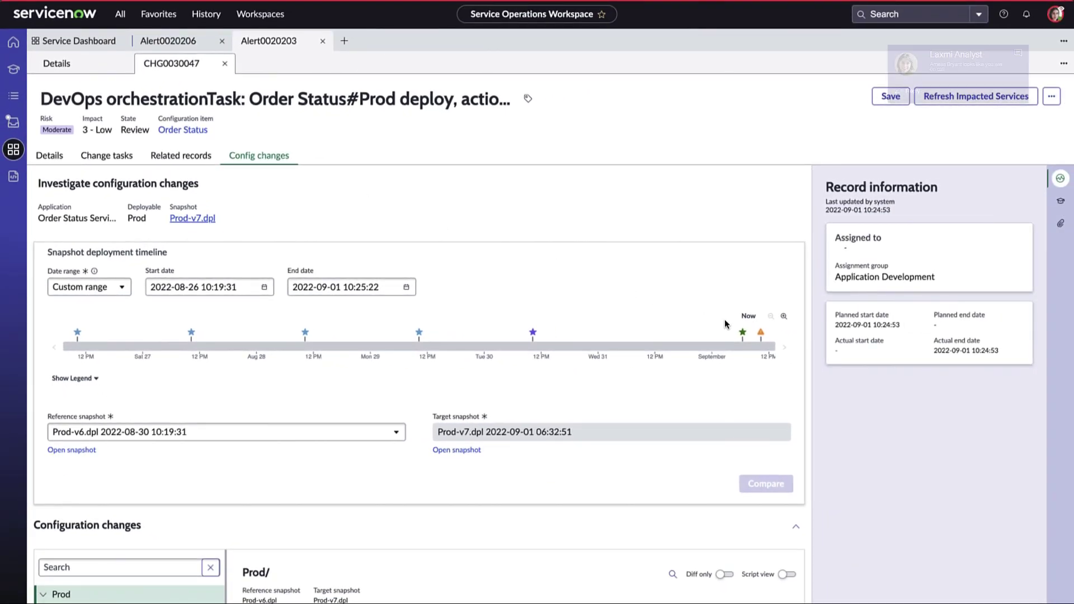
click(762, 334)
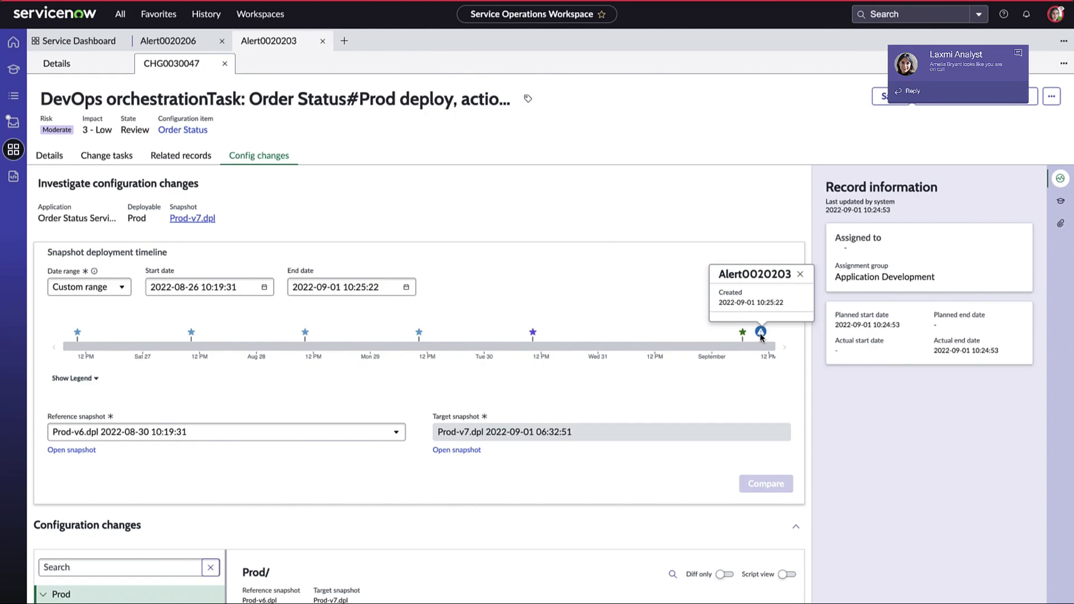
click(742, 334)
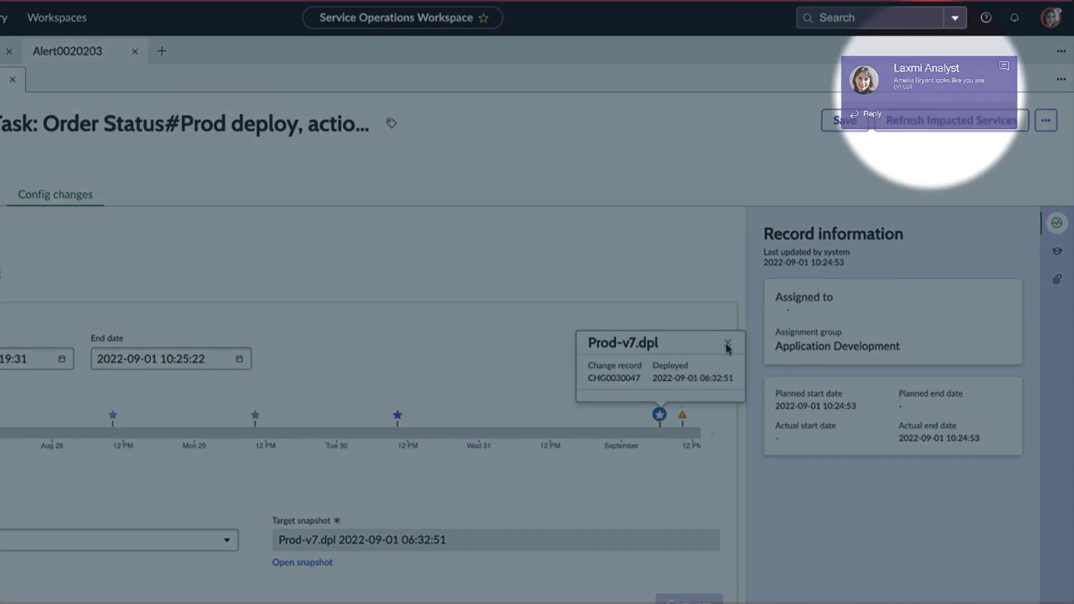
click(728, 345)
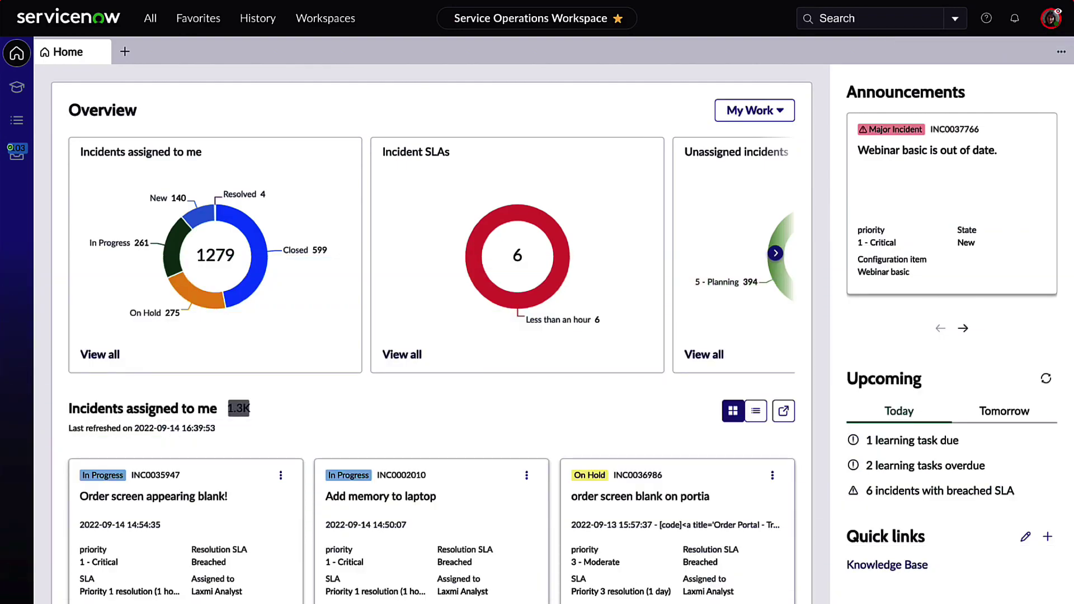
Browse the overview charts and switch the overview to My Team's Work and back to My Work
click(776, 253)
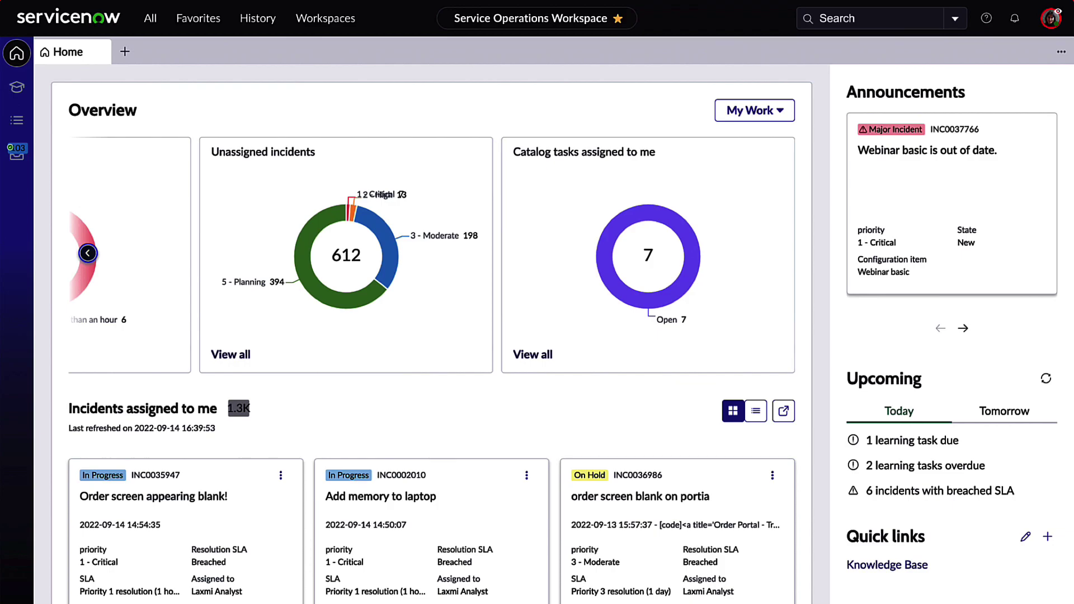
click(88, 253)
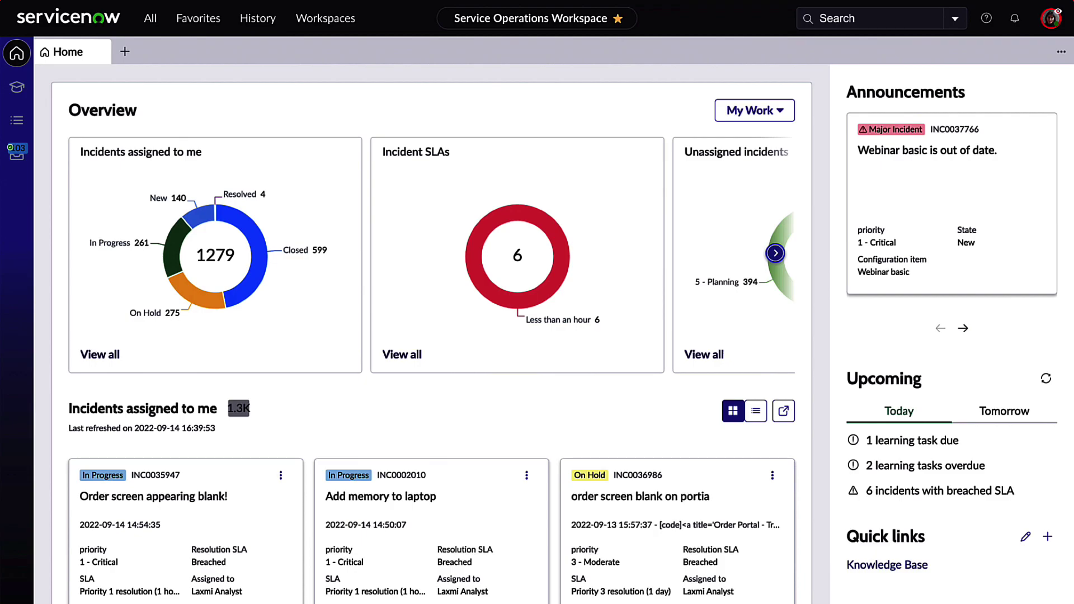
click(755, 111)
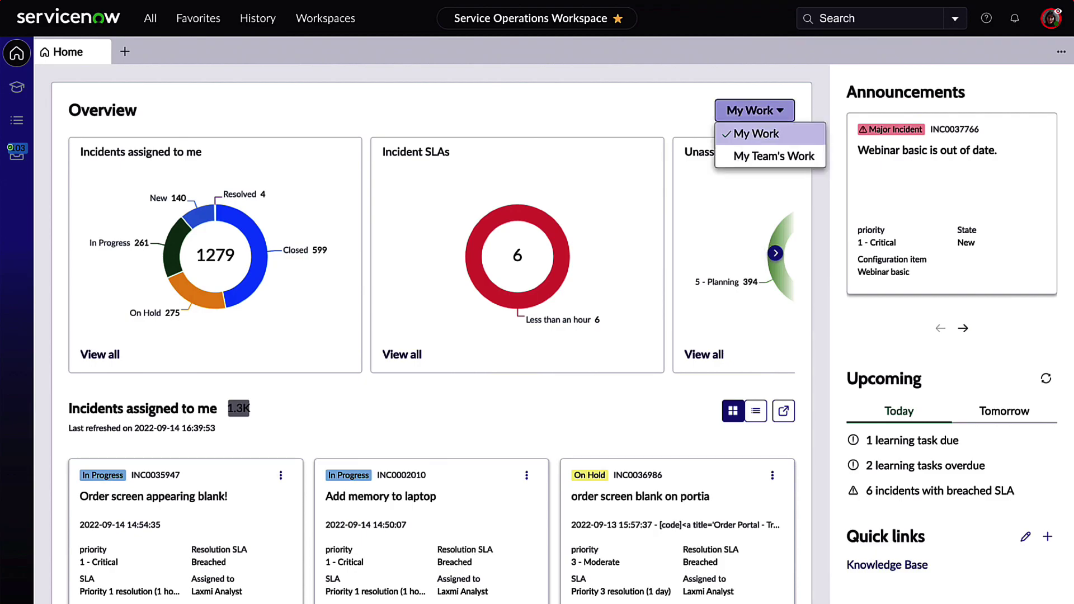
click(774, 156)
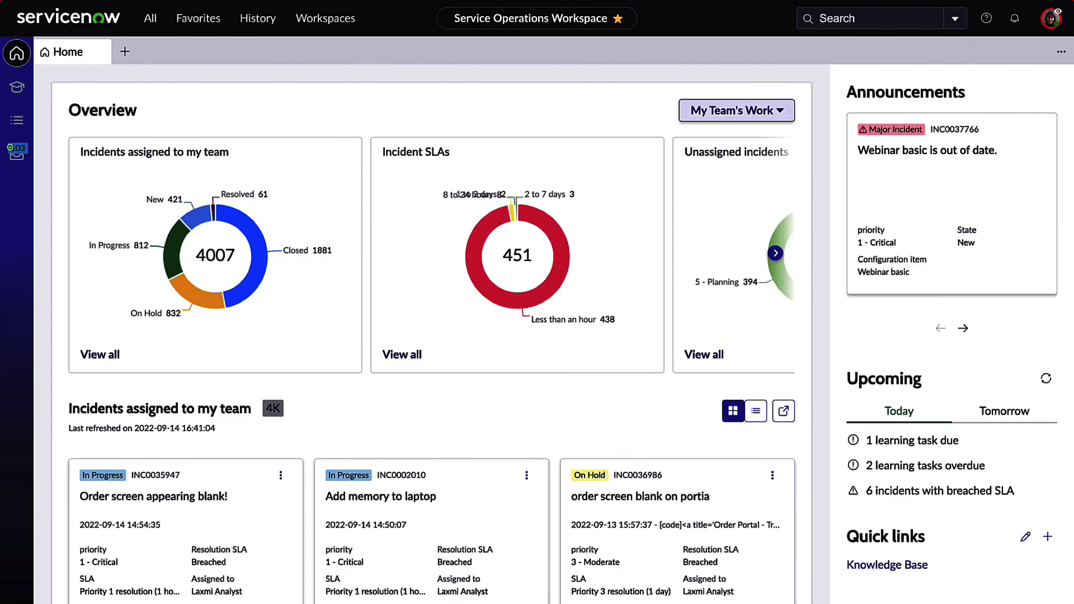
click(736, 110)
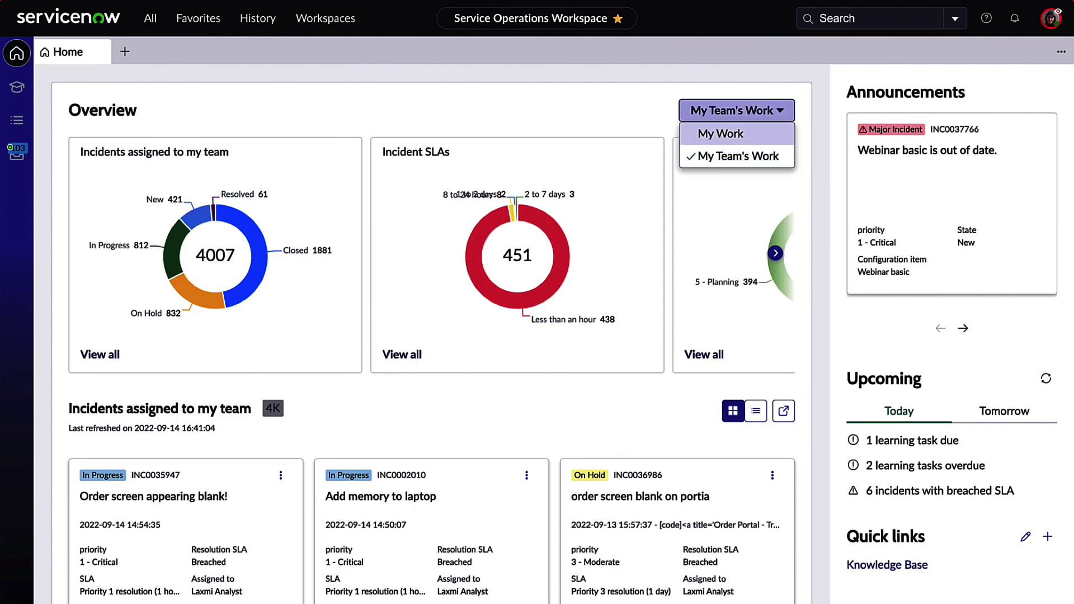
click(720, 133)
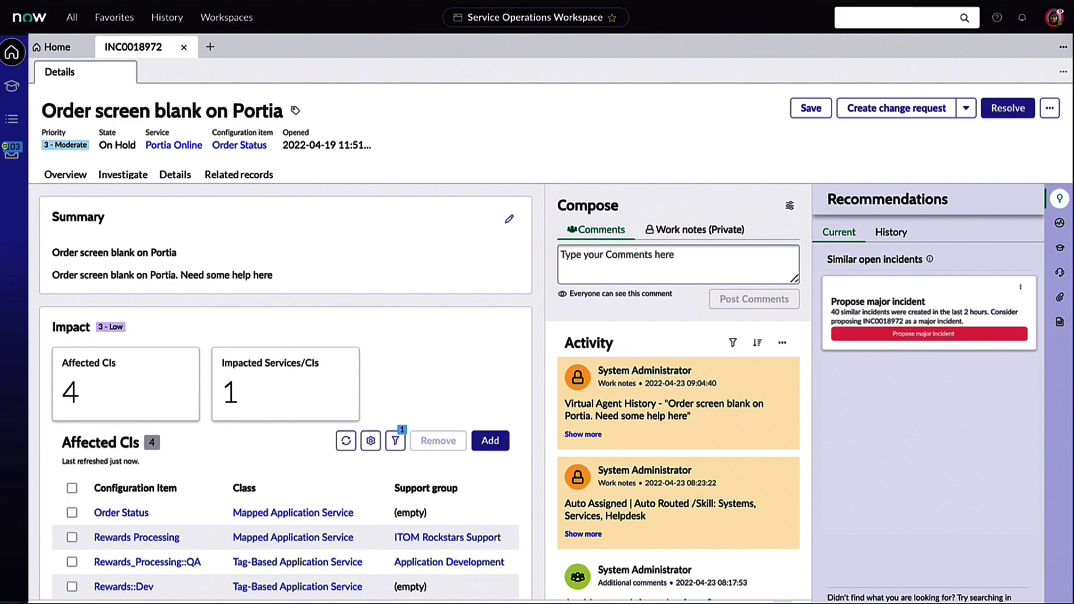
click(174, 174)
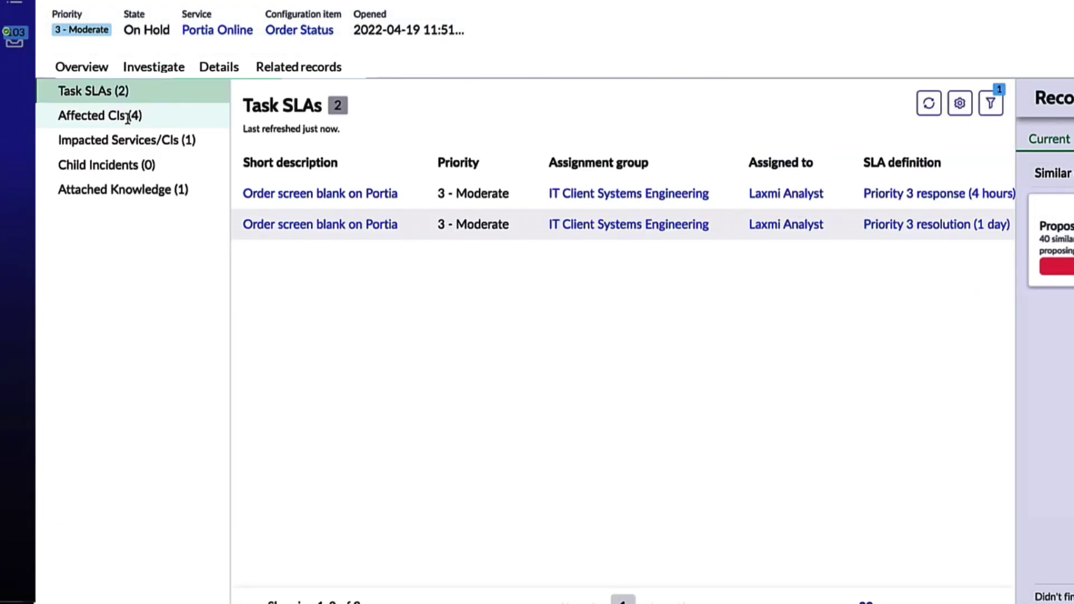
click(100, 116)
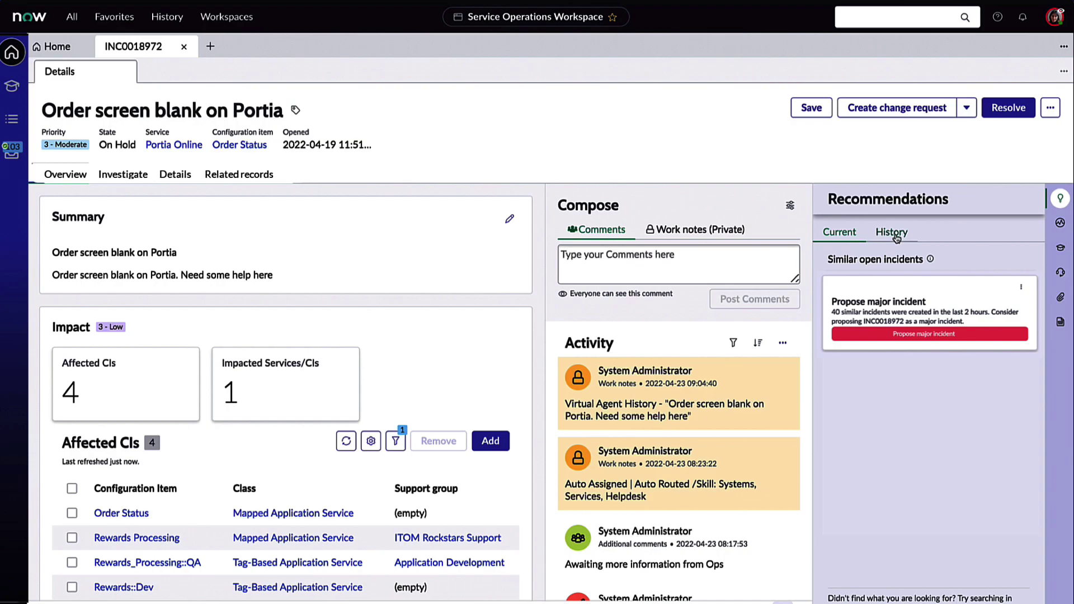
Review the incident's recommendation history and the on-call experts panel
click(897, 239)
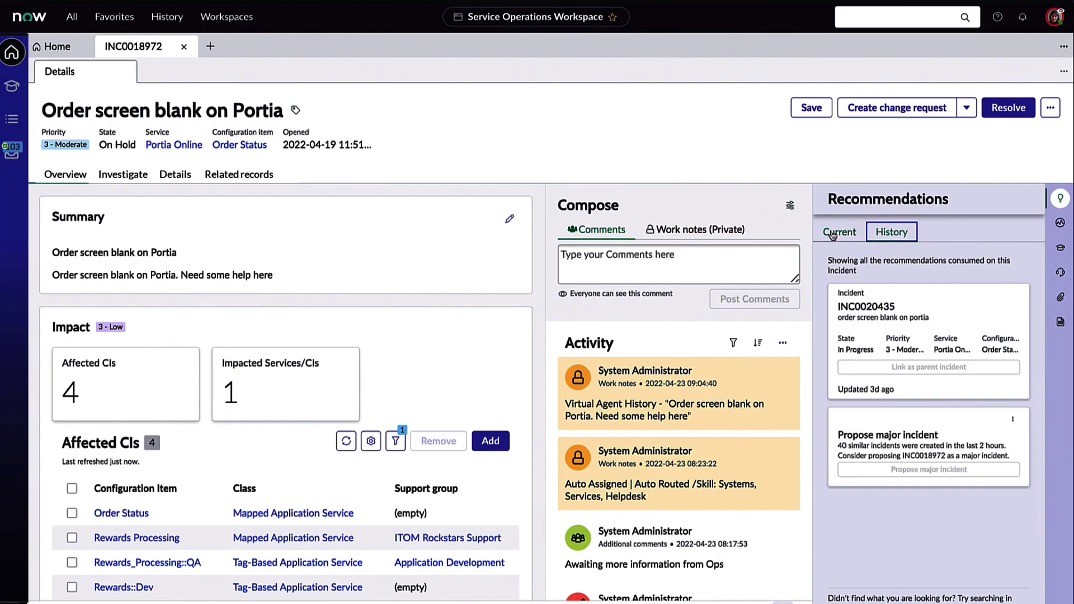
click(1060, 271)
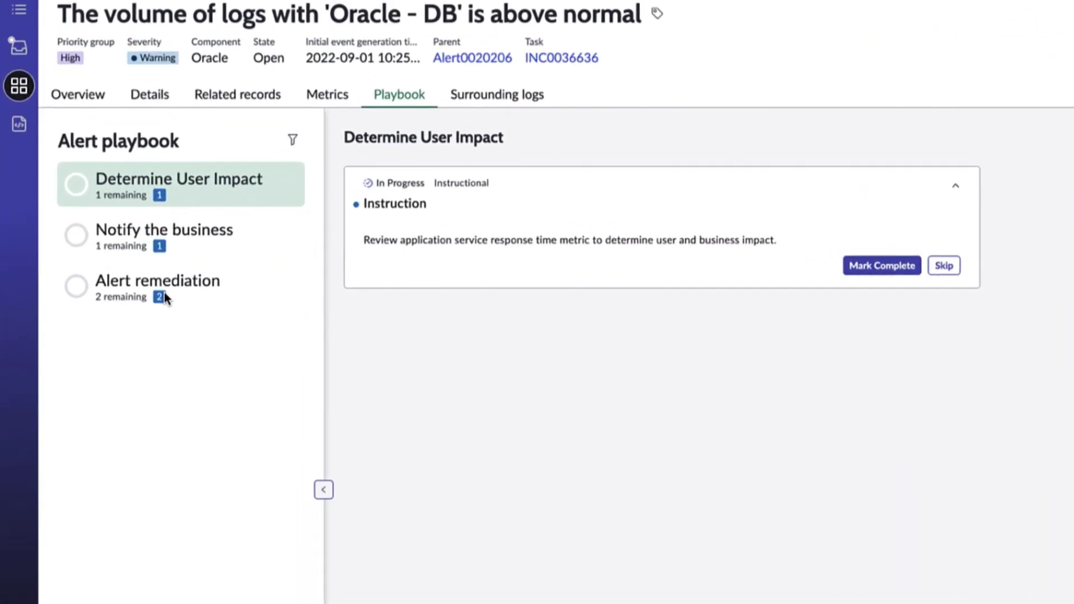
Run the Expand Disk Space alert remediation on Alert0020203 and return to the Service Dashboard
click(166, 298)
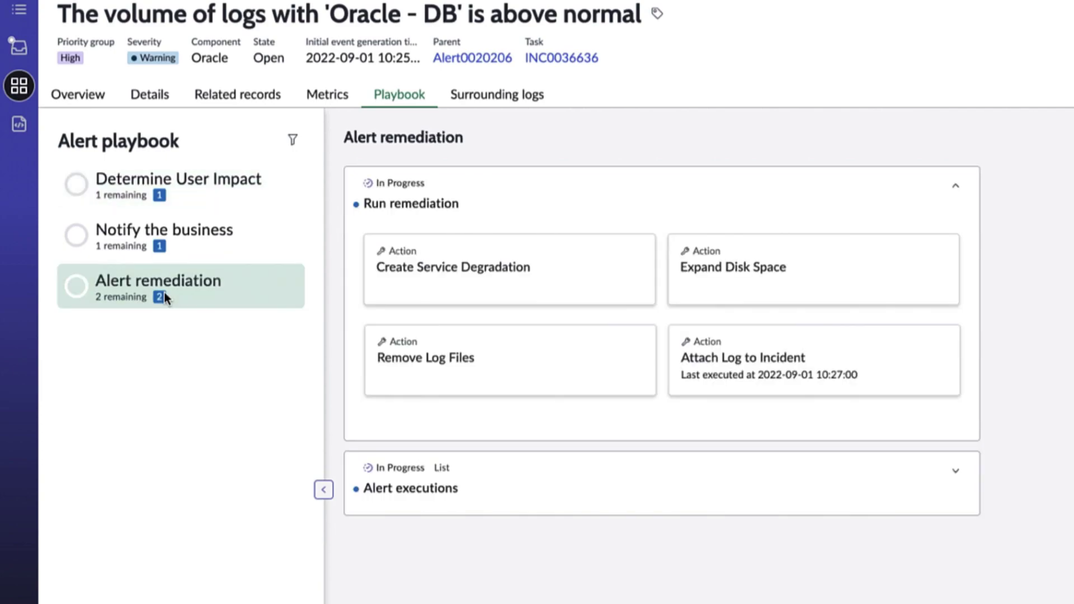
click(818, 272)
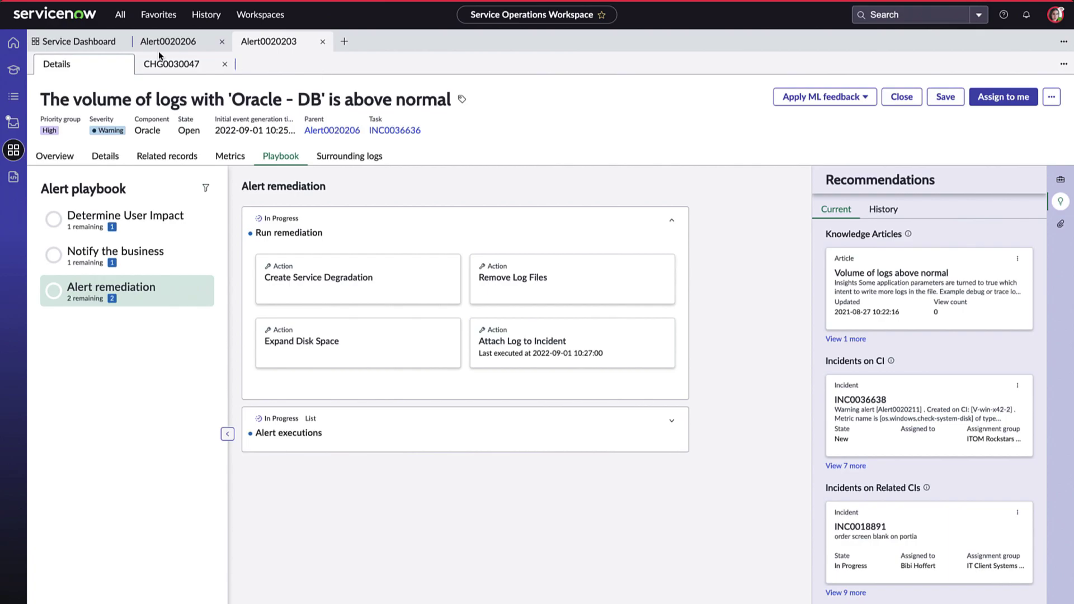
click(79, 39)
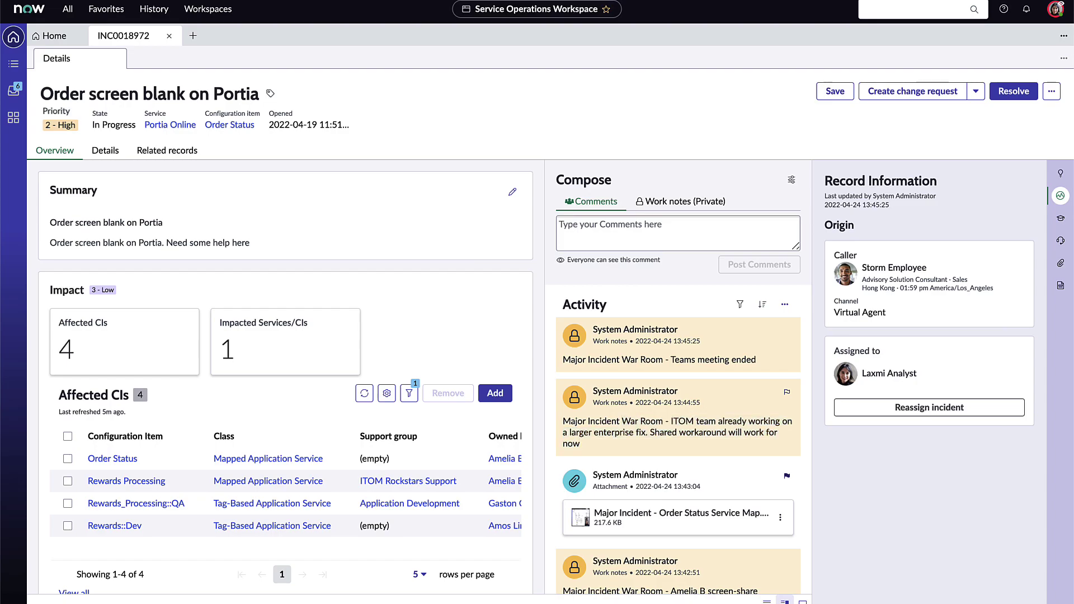
Paste the shared-workaround comment and resolve INC0018972 as Workaround provided, with resolution notes
text(ITOM team already working on a larger enterprise fix. Shared workaround will work for now)
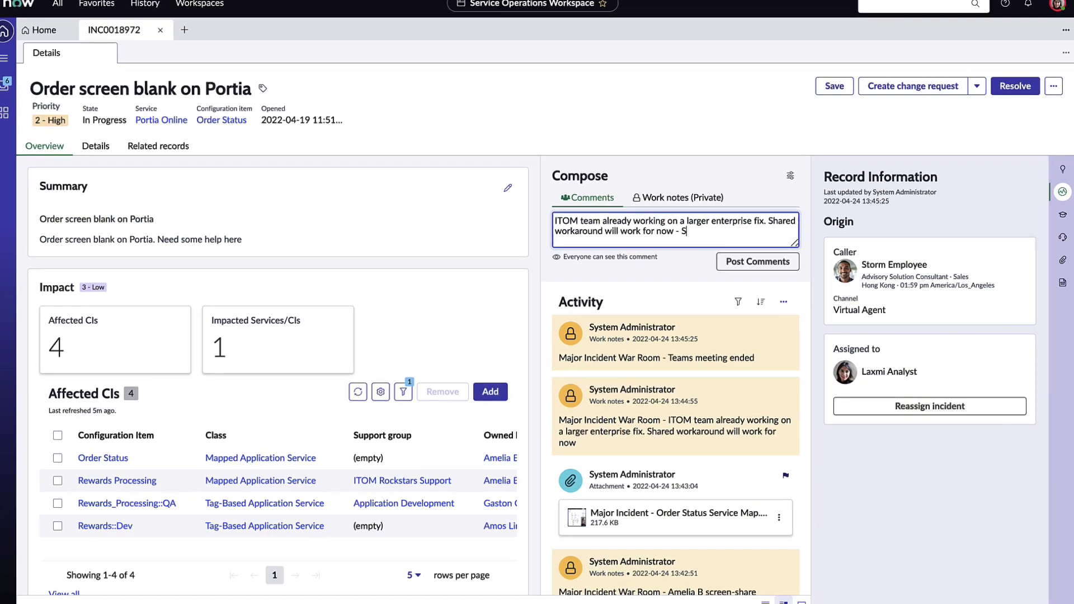
text(- Solution)
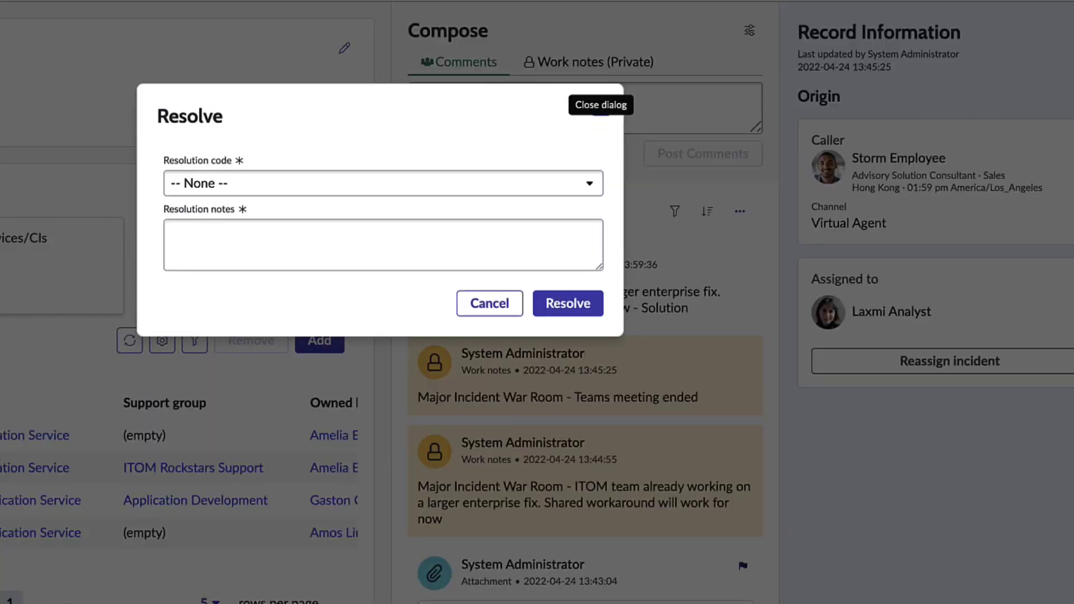
click(383, 183)
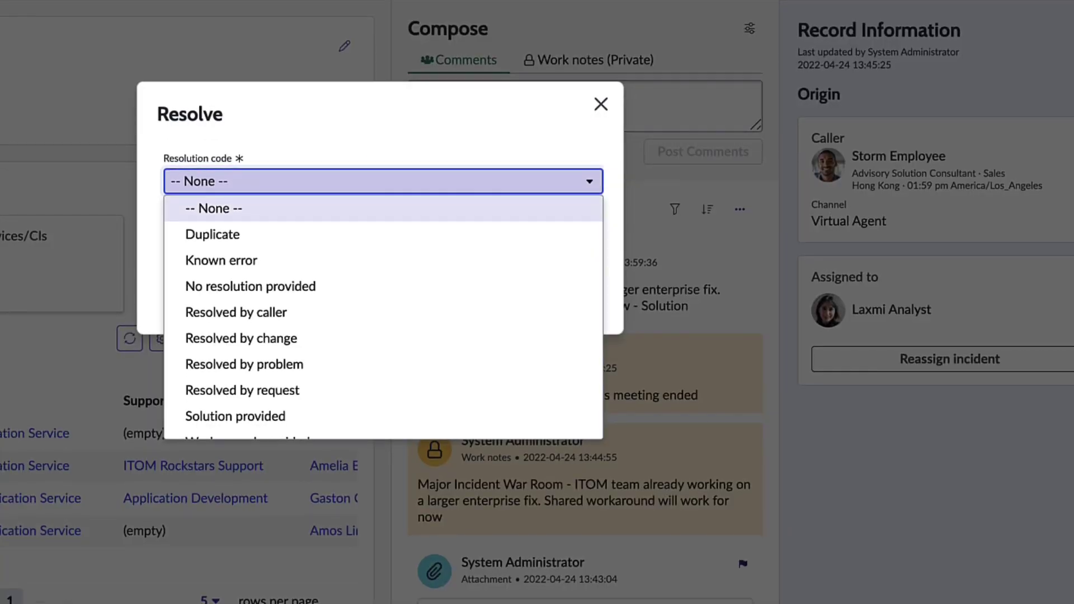
key(Down)
key(Down)
key(Down)
key(Return)
key(Tab)
text(ITOM team already working on a larger enterprise fix. Shared workaround will work for now)
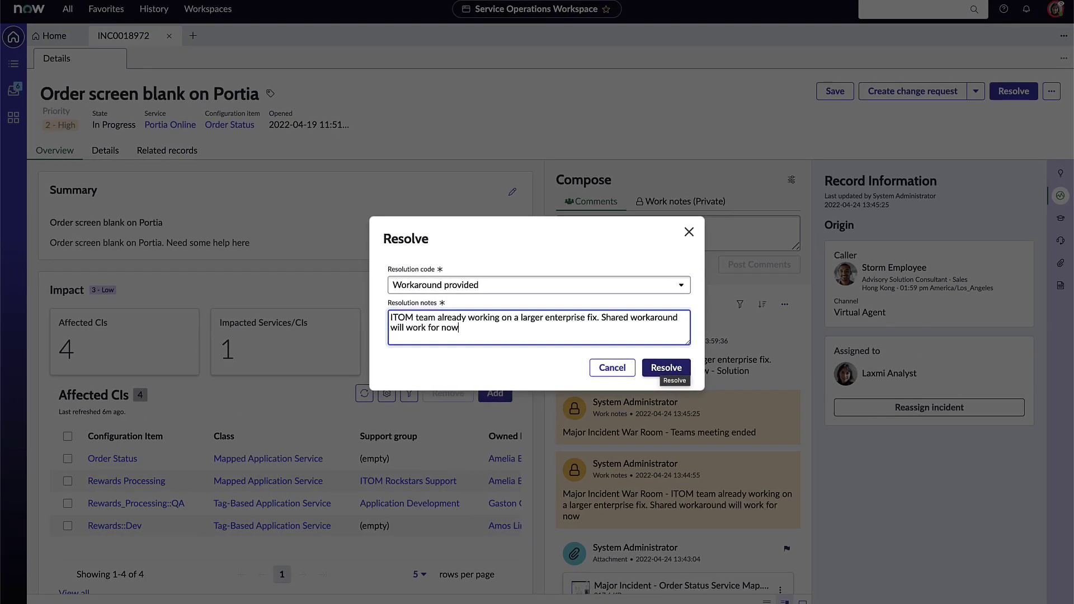
click(567, 303)
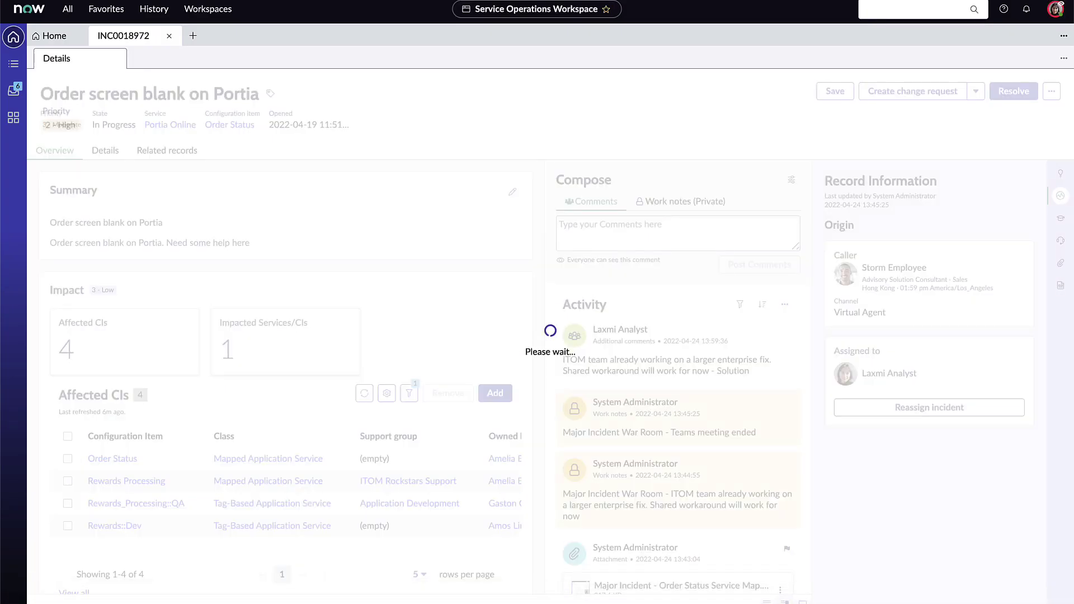